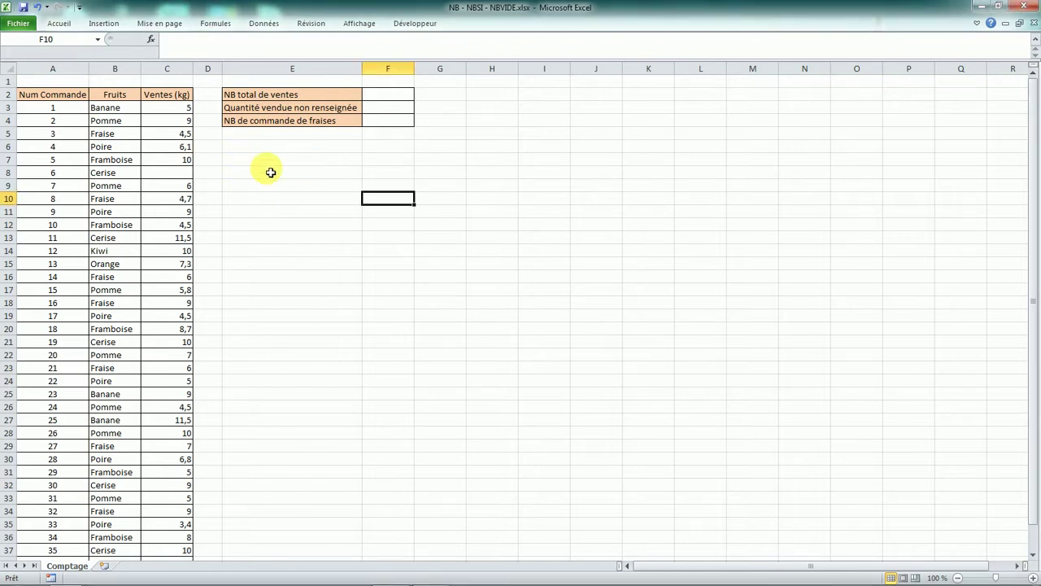
- Calculate the total number of sales in F2 with the formula =NB(C3:C39) over the Ventes (kg) column
{"action": "left_click", "coordinate": [387, 97]}
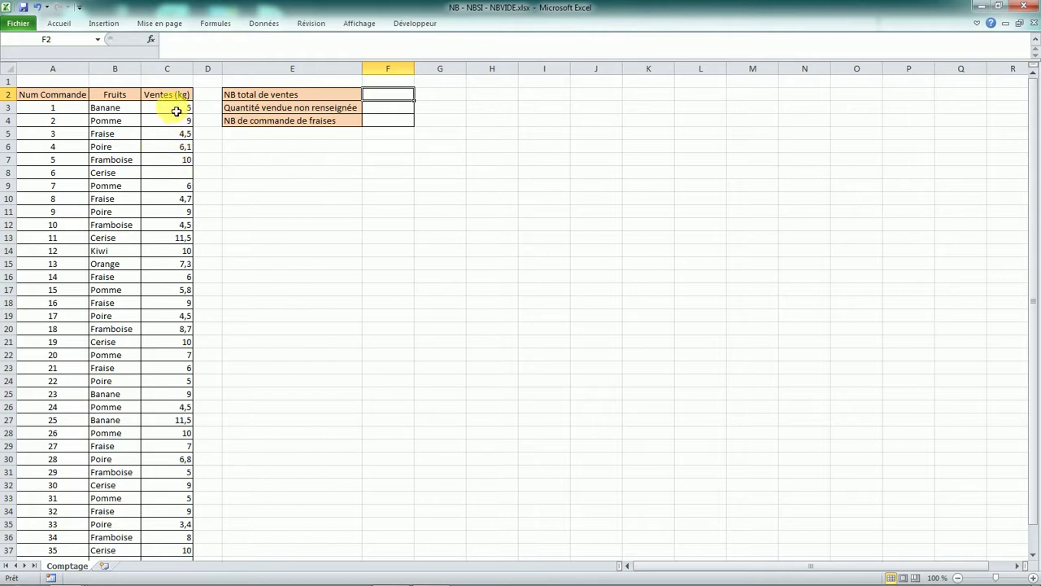
{"action": "left_click_drag", "start_coordinate": [176, 111], "coordinate": [185, 537]}
{"action": "left_click", "coordinate": [387, 96]}
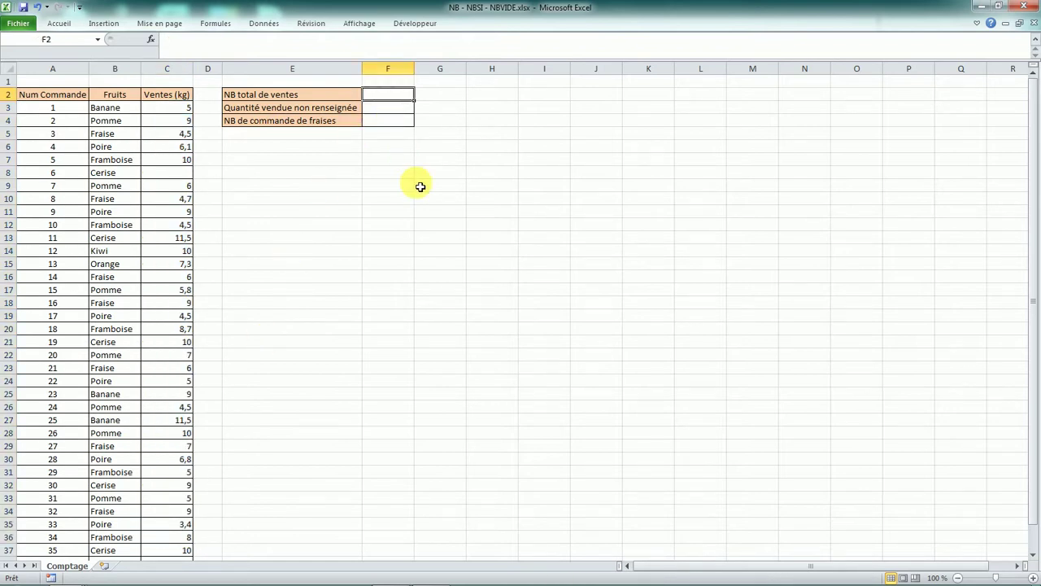
{"action": "type", "text": "="}
{"action": "key", "text": "Caps_Lock"}
{"action": "type", "text": "NB"}
{"action": "key", "text": "Caps_Lock"}
{"action": "type", "text": "("}
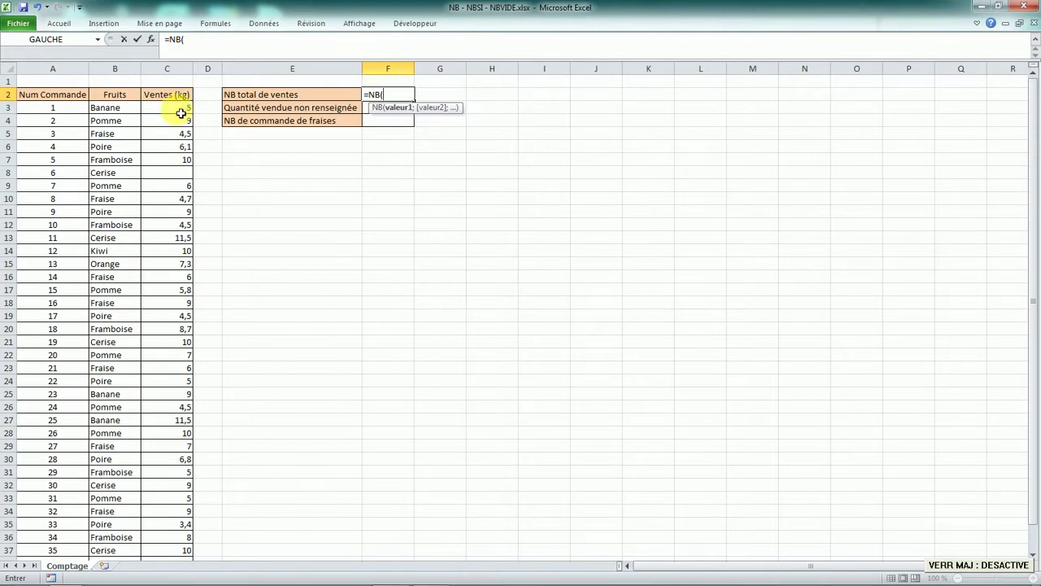
{"action": "left_click_drag", "start_coordinate": [184, 109], "coordinate": [174, 539]}
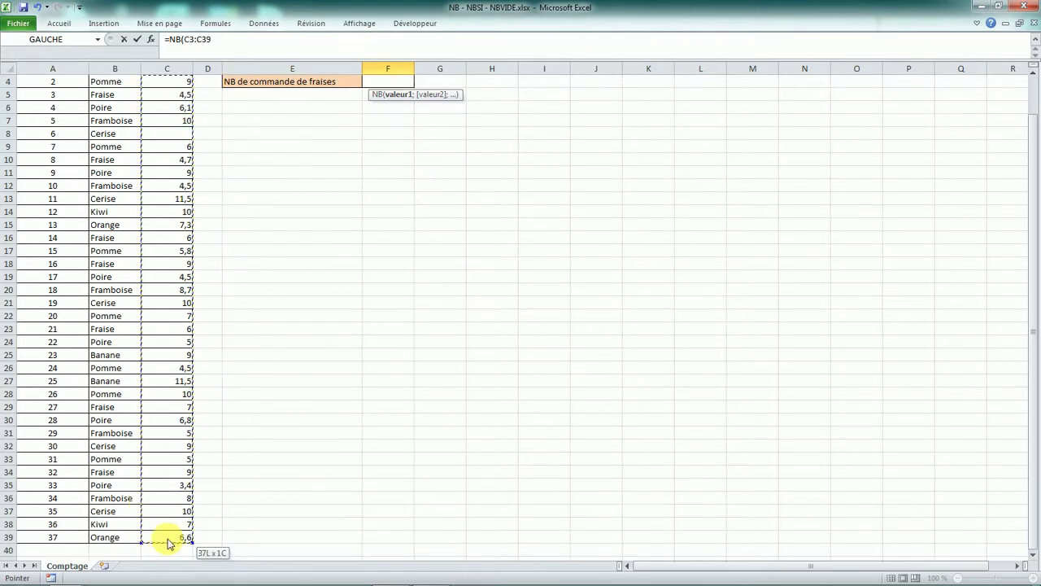
{"action": "scroll", "coordinate": [298, 418], "scroll_direction": "up", "scroll_amount": 1}
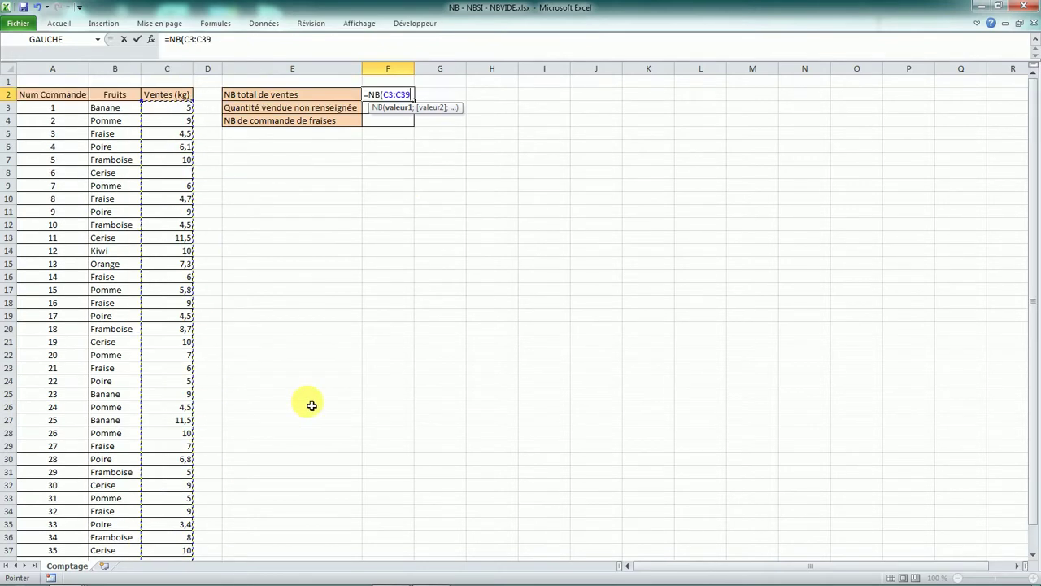
{"action": "type", "text": ")"}
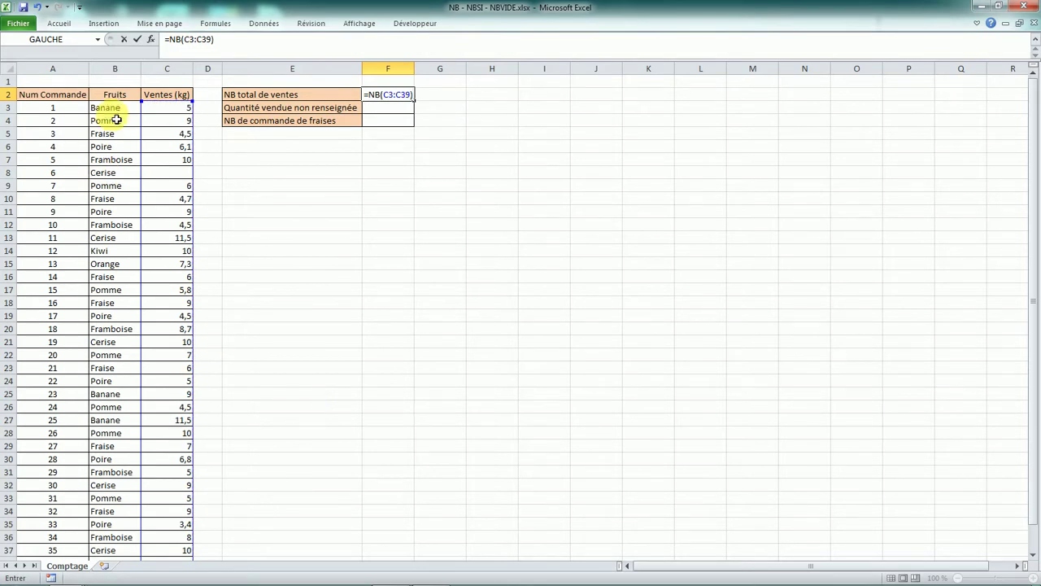
{"action": "key", "text": "Return"}
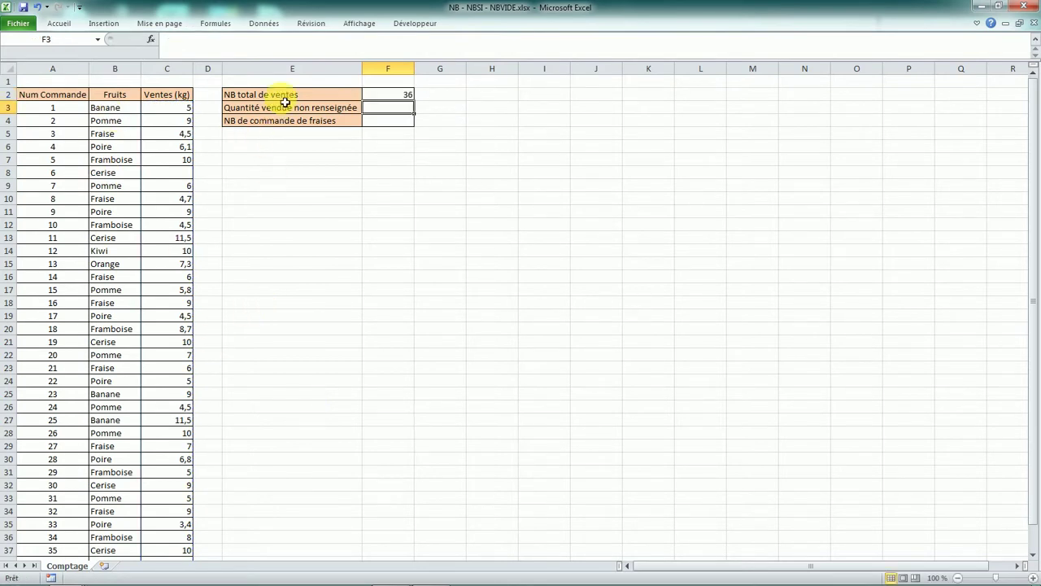
- Try the NB function on the text values of the Fruits column by entering =NB(B3:B39) in G2
{"action": "left_click_drag", "start_coordinate": [188, 111], "coordinate": [186, 545]}
{"action": "scroll", "coordinate": [256, 418], "scroll_direction": "up", "scroll_amount": 1}
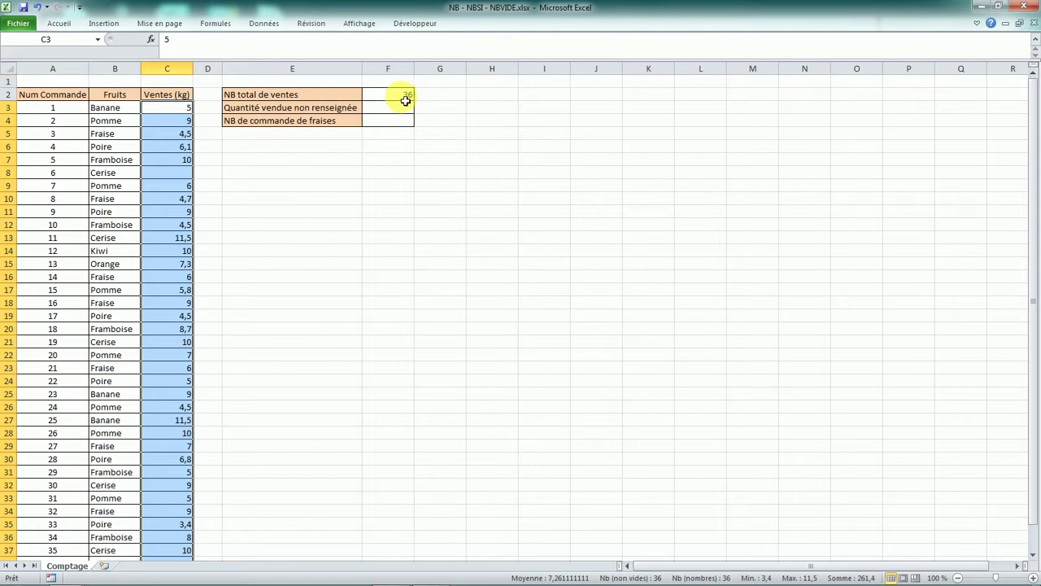
{"action": "left_click", "coordinate": [432, 95]}
{"action": "type", "text": "="}
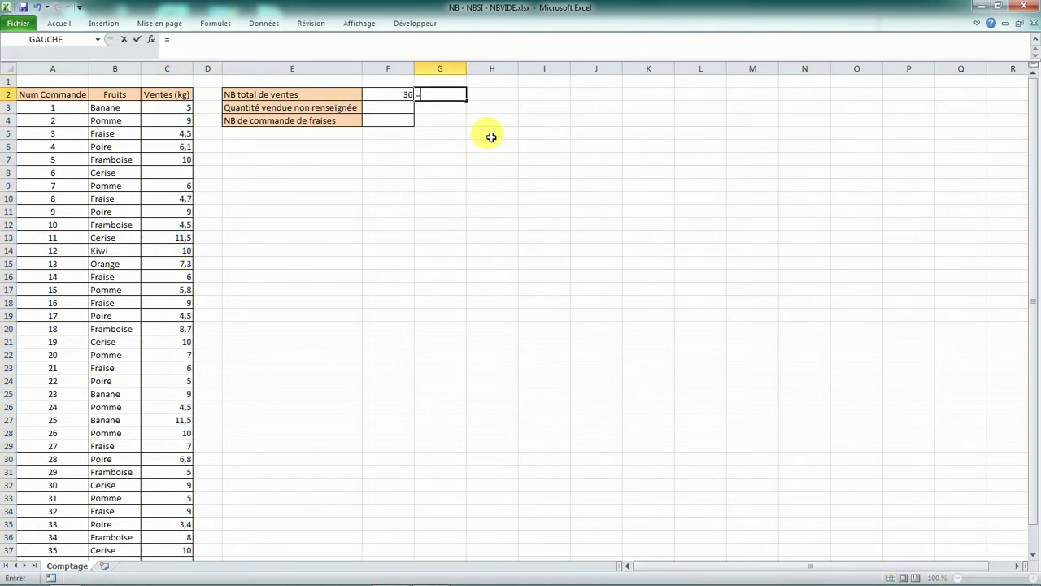
{"action": "key", "text": "Caps_Lock"}
{"action": "type", "text": "NB"}
{"action": "key", "text": "Caps_Lock"}
{"action": "type", "text": "("}
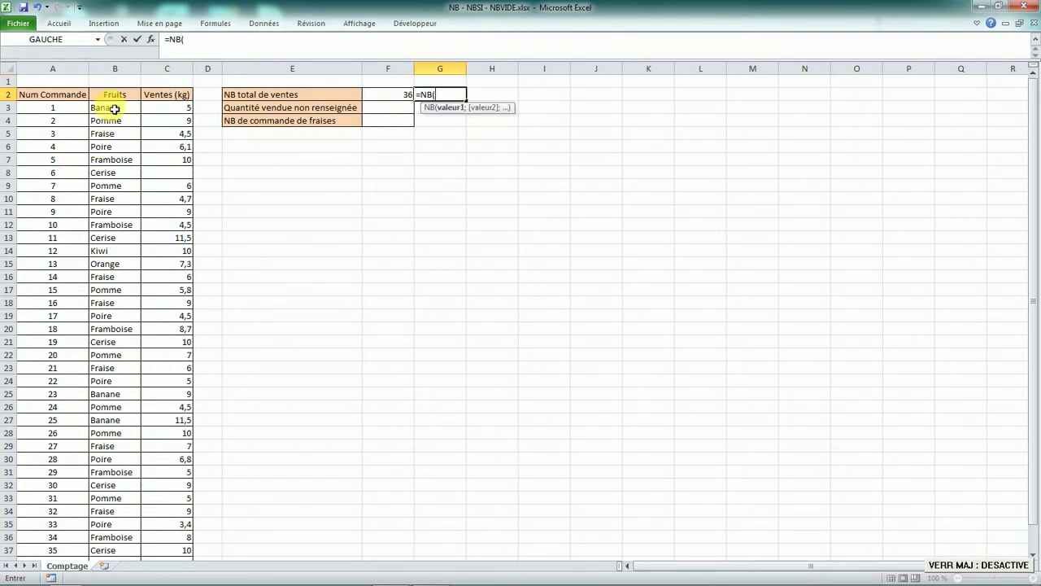
{"action": "left_click_drag", "start_coordinate": [109, 107], "coordinate": [118, 541]}
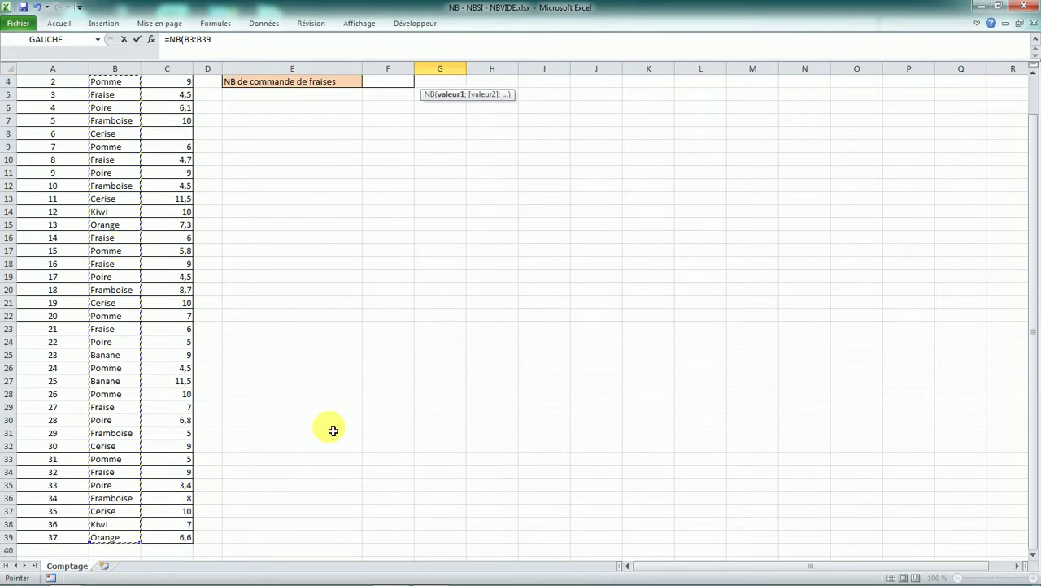
{"action": "scroll", "coordinate": [333, 404], "scroll_direction": "up", "scroll_amount": 1}
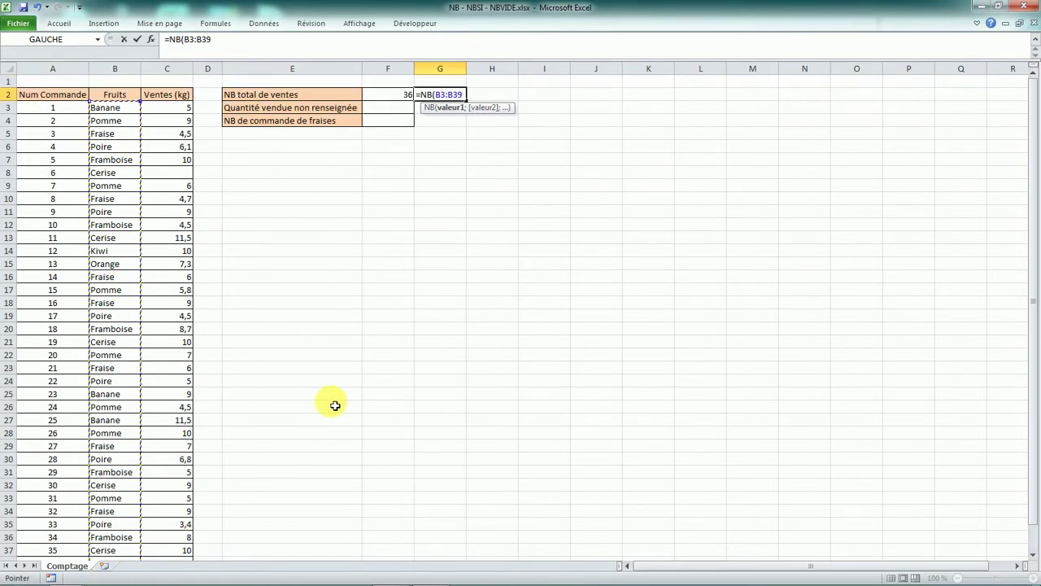
{"action": "type", "text": ")"}
{"action": "key", "text": "Return"}
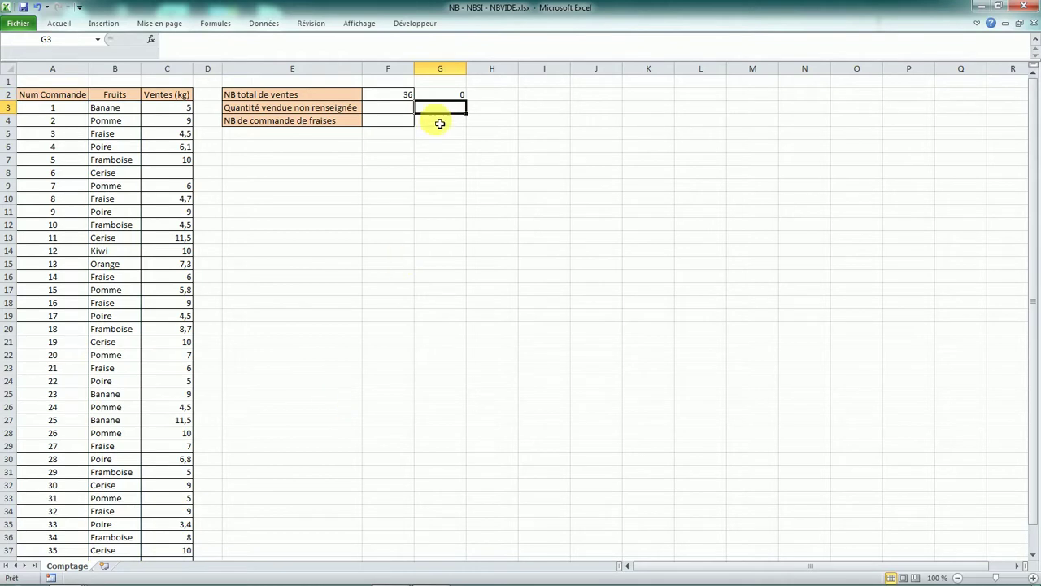
- Clear the trial formula from cell G2
{"action": "left_click", "coordinate": [440, 96]}
{"action": "key", "text": "Delete"}
{"action": "key", "text": "Return"}
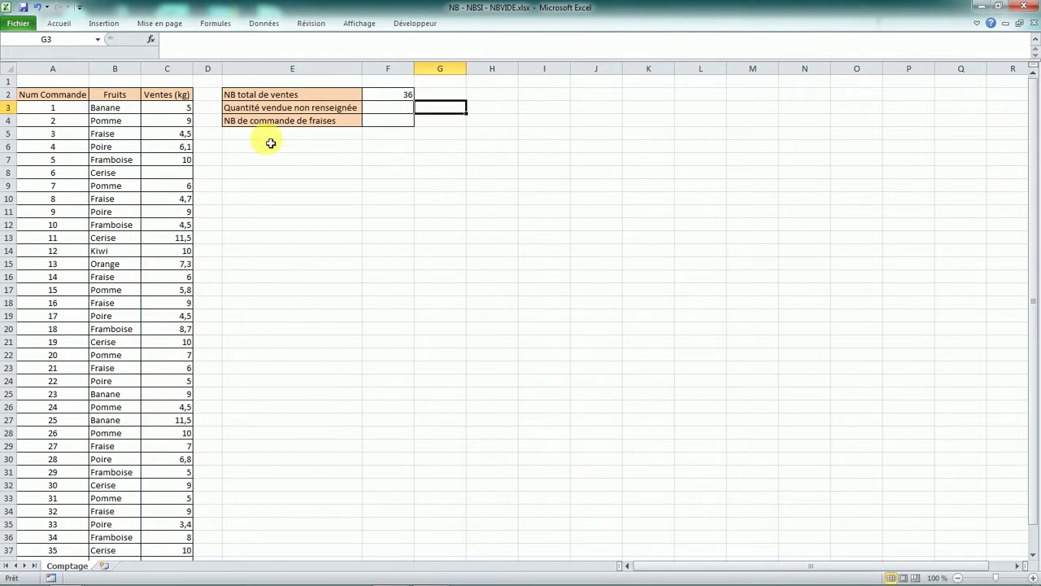
- Count the sales quantities left blank in F3 with the formula =NB.VIDE(C3:C39)
{"action": "left_click", "coordinate": [400, 108]}
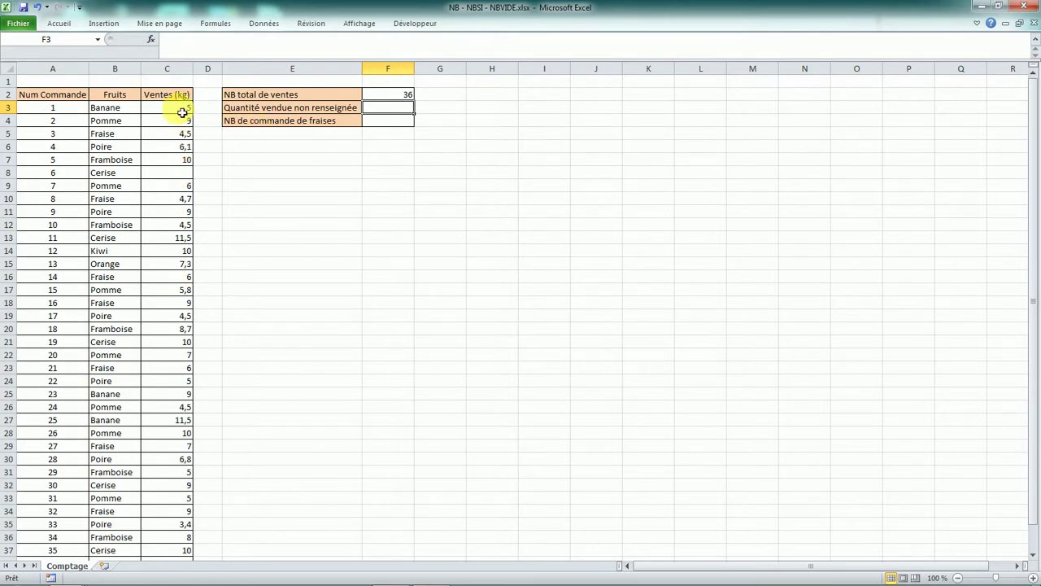
{"action": "scroll", "coordinate": [175, 365], "scroll_direction": "down", "scroll_amount": 1}
{"action": "scroll", "coordinate": [163, 391], "scroll_direction": "up", "scroll_amount": 1}
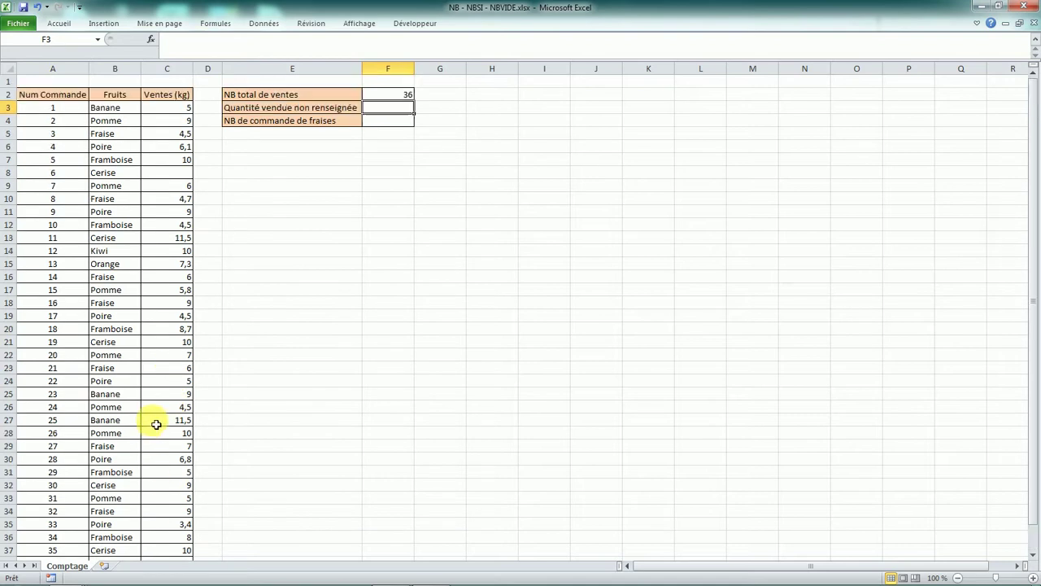
{"action": "scroll", "coordinate": [98, 135], "scroll_direction": "down", "scroll_amount": 2}
{"action": "scroll", "coordinate": [100, 325], "scroll_direction": "up", "scroll_amount": 2}
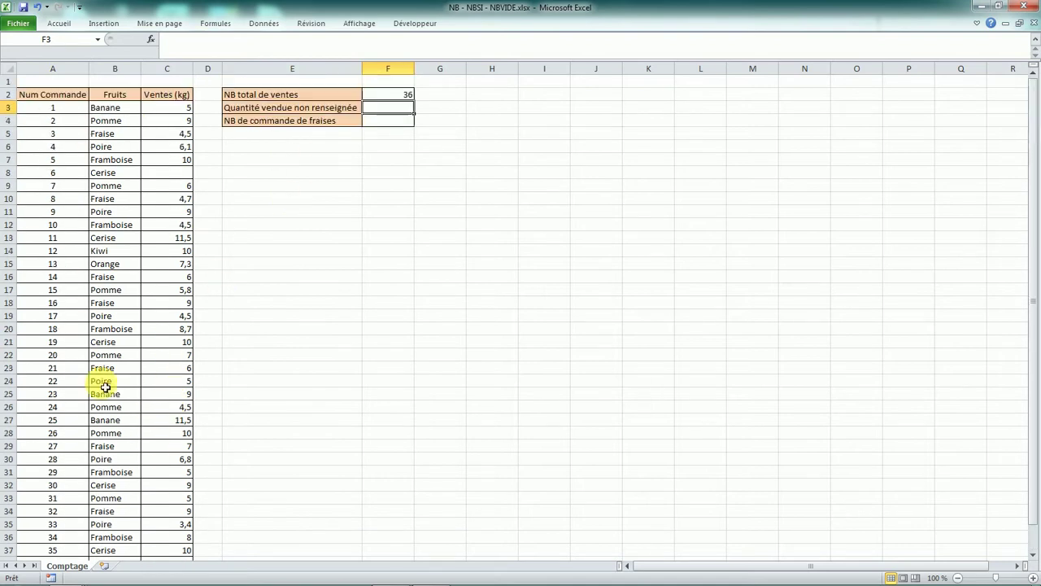
{"action": "scroll", "coordinate": [98, 244], "scroll_direction": "down", "scroll_amount": 2}
{"action": "scroll", "coordinate": [149, 428], "scroll_direction": "up", "scroll_amount": 2}
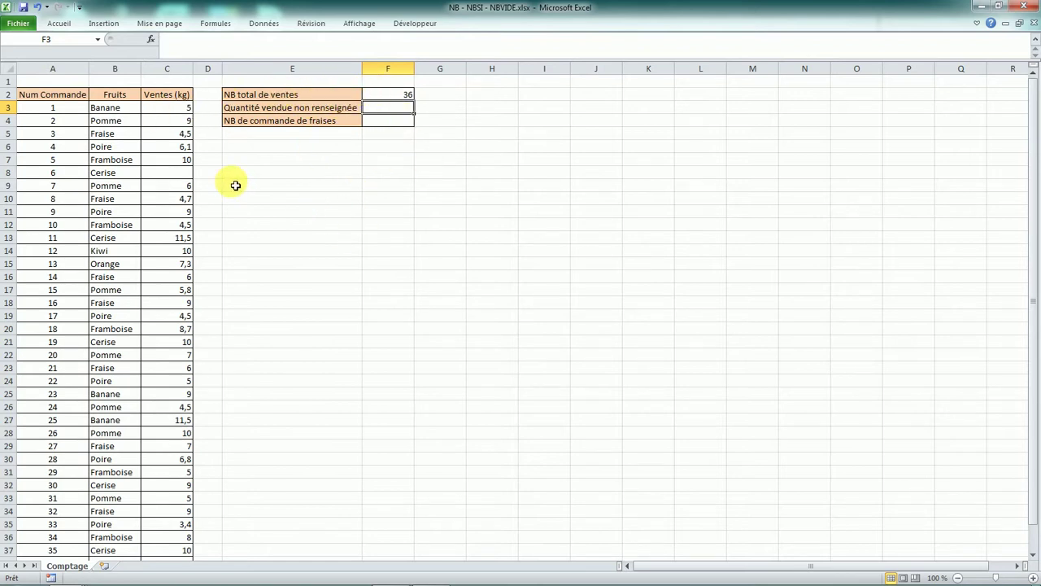
{"action": "type", "text": "="}
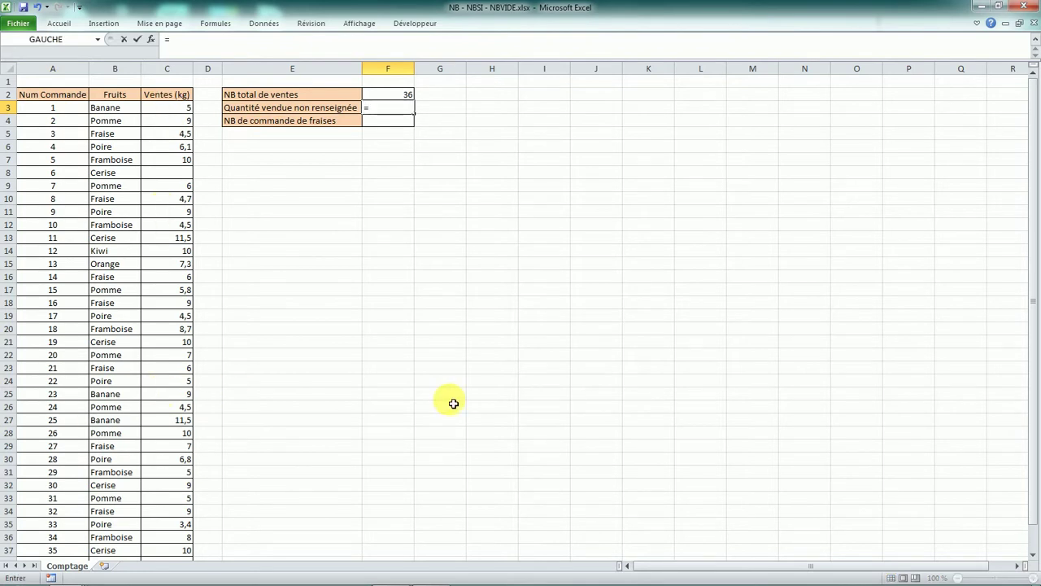
{"action": "key", "text": "Caps_Lock"}
{"action": "type", "text": "NB"}
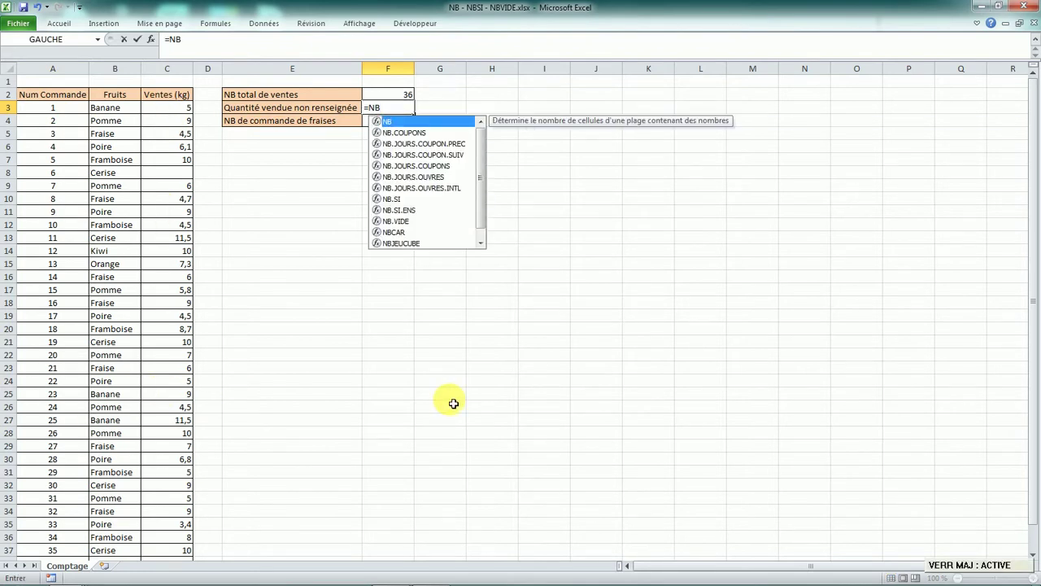
{"action": "double_click", "coordinate": [396, 221]}
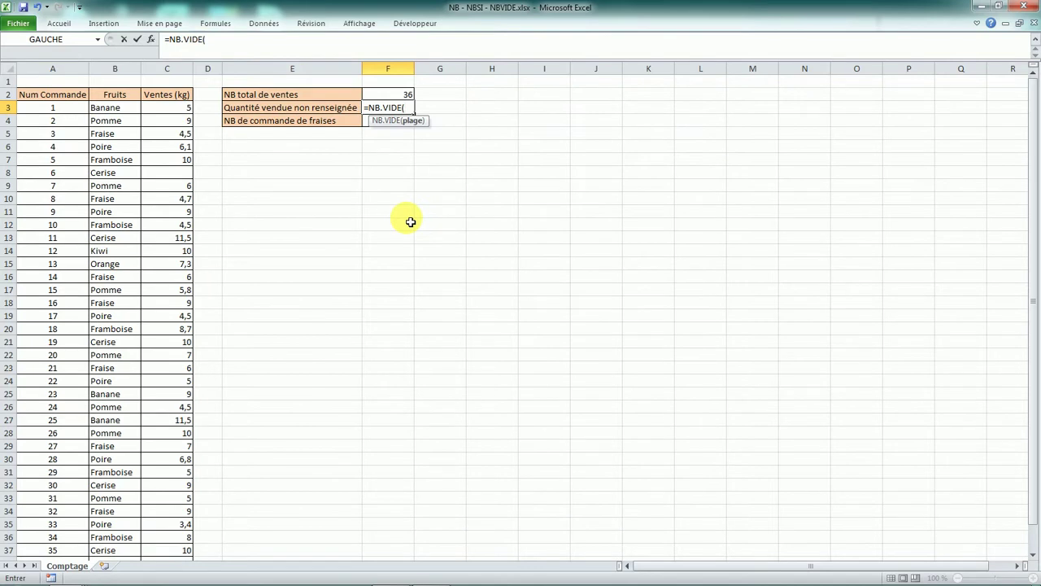
{"action": "key", "text": "Caps_Lock"}
{"action": "left_click_drag", "start_coordinate": [162, 108], "coordinate": [181, 549]}
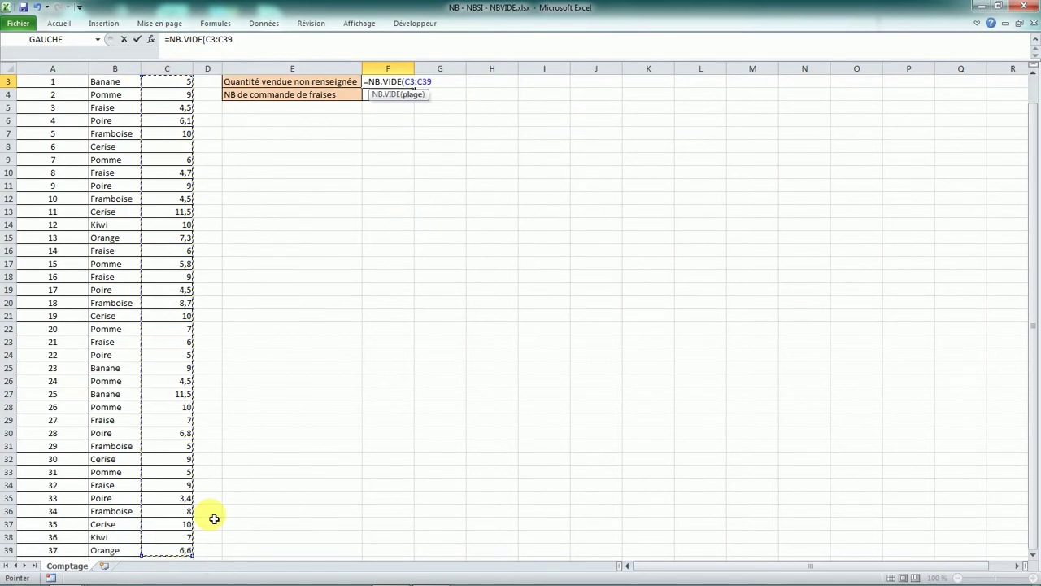
{"action": "type", "text": ")"}
{"action": "key", "text": "Return"}
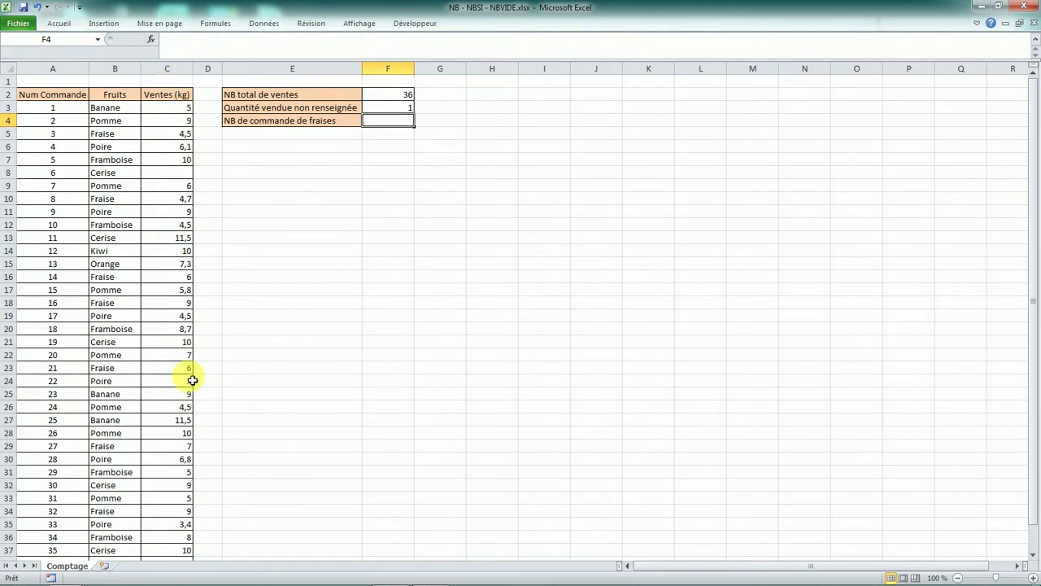
{"action": "left_click", "coordinate": [180, 171]}
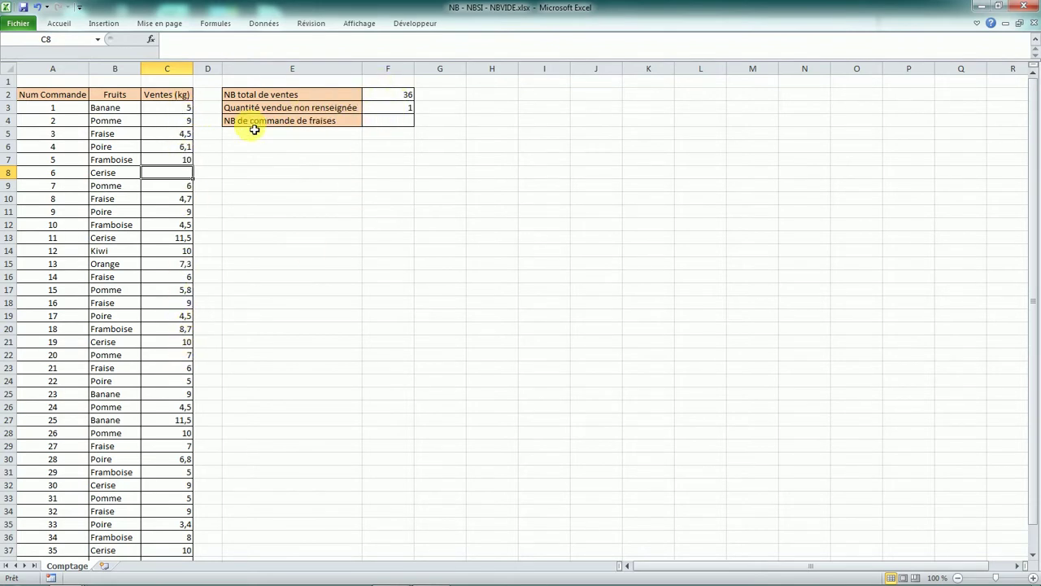
{"action": "scroll", "coordinate": [175, 176], "scroll_direction": "down", "scroll_amount": 2}
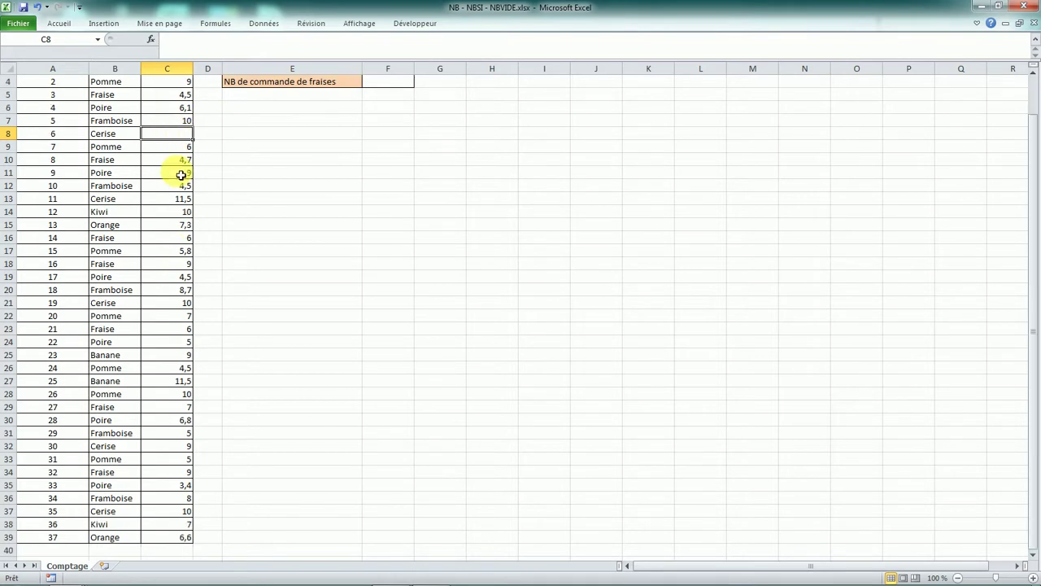
{"action": "scroll", "coordinate": [47, 498], "scroll_direction": "up", "scroll_amount": 2}
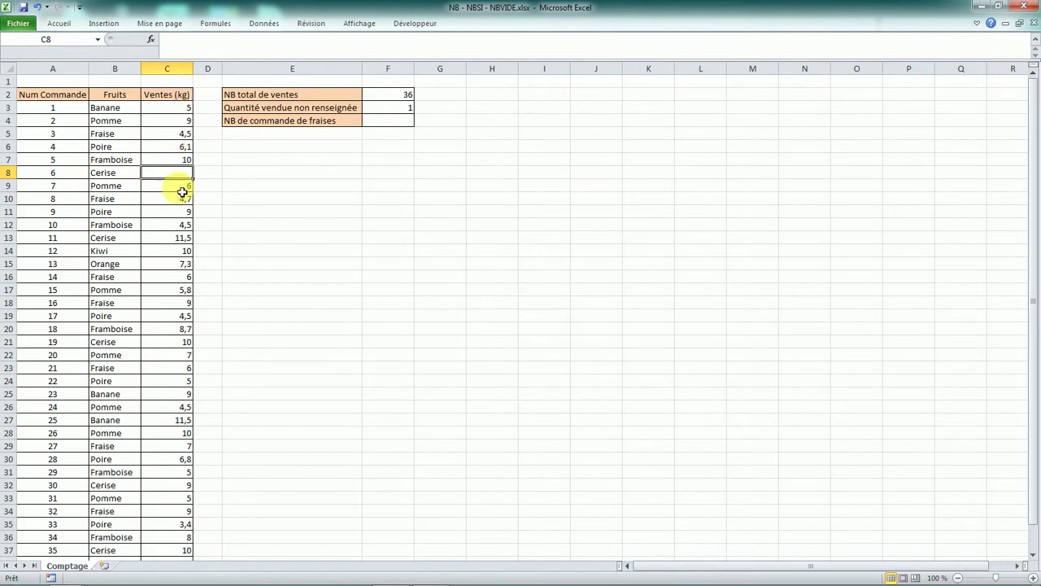
- Count the strawberry orders in F4 with the formula =NB.SI(B3:B39;"Fraise")
{"action": "left_click", "coordinate": [394, 125]}
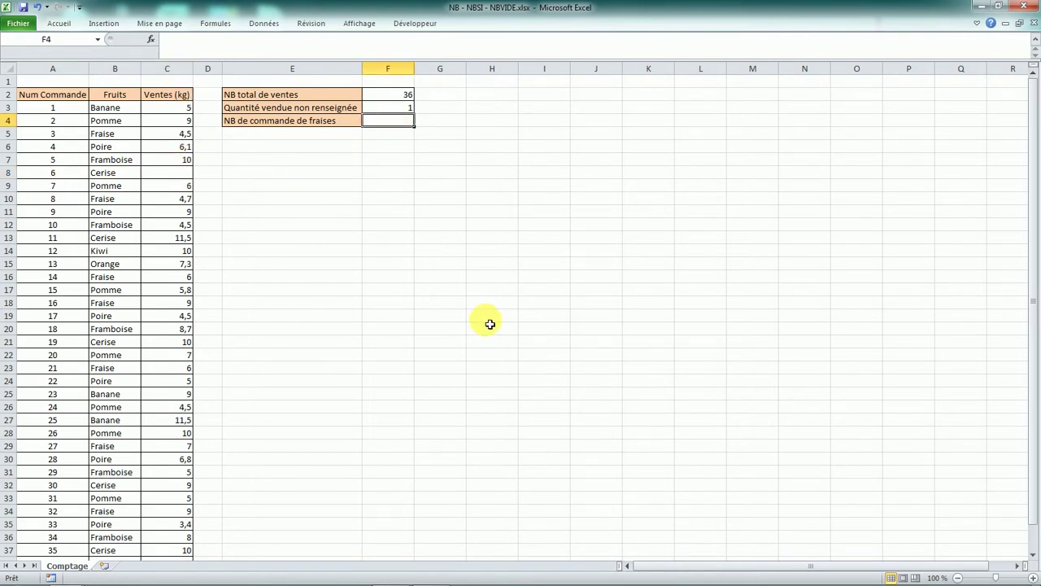
{"action": "type", "text": "="}
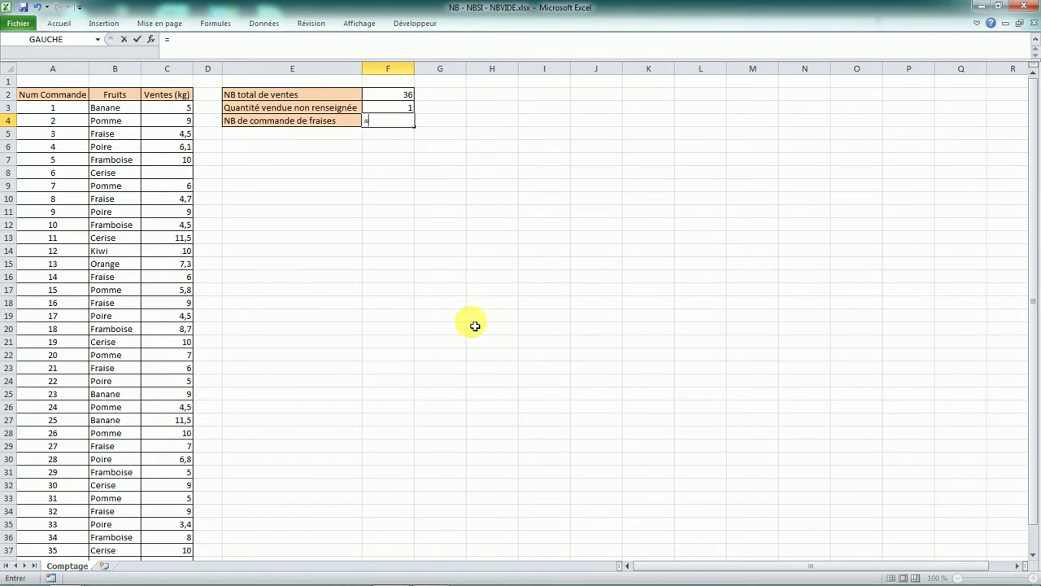
{"action": "key", "text": "Caps_Lock"}
{"action": "type", "text": "NB.SI"}
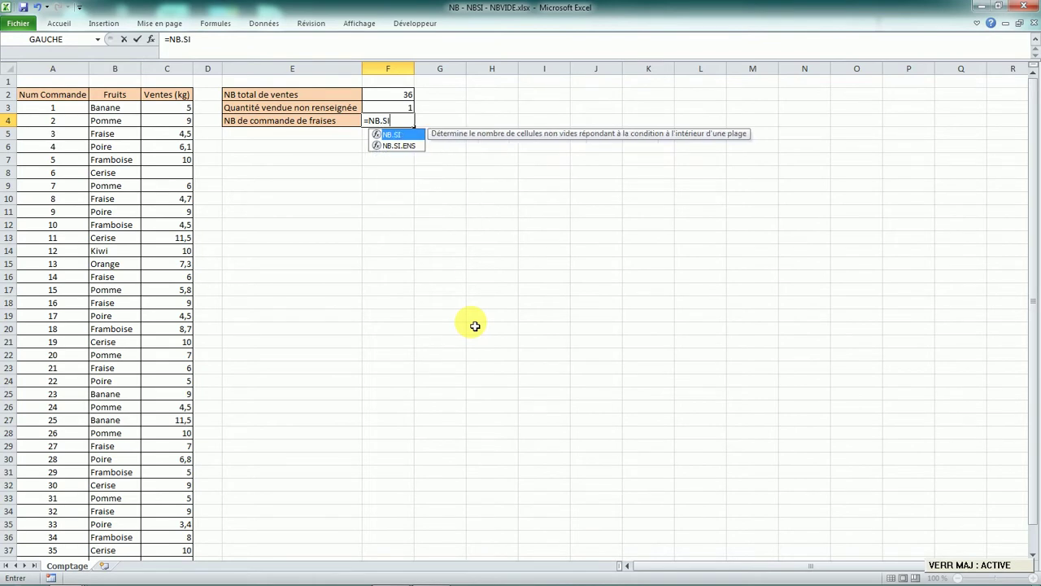
{"action": "key", "text": "Caps_Lock"}
{"action": "type", "text": "I"}
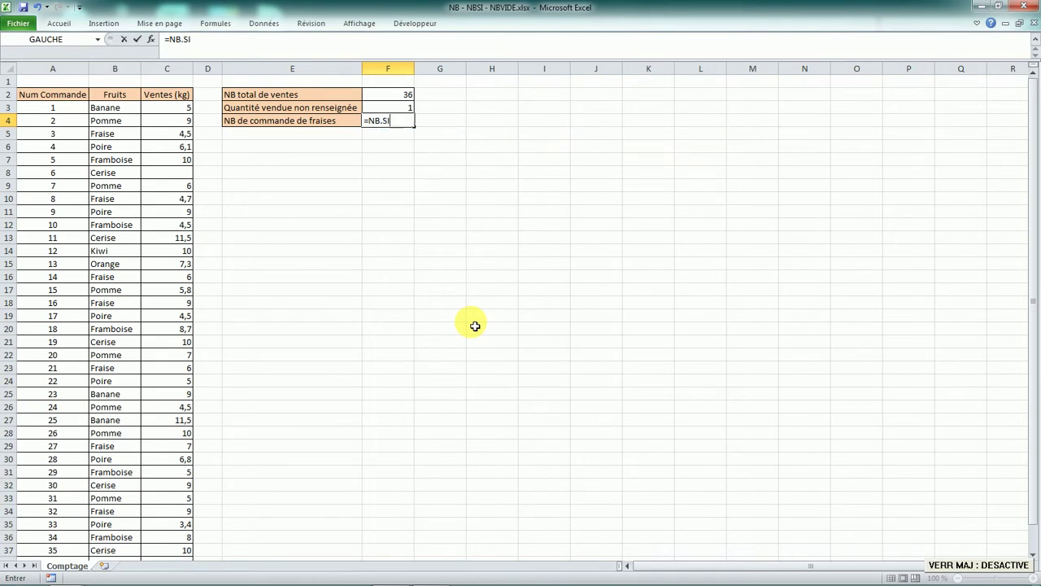
{"action": "type", "text": "("}
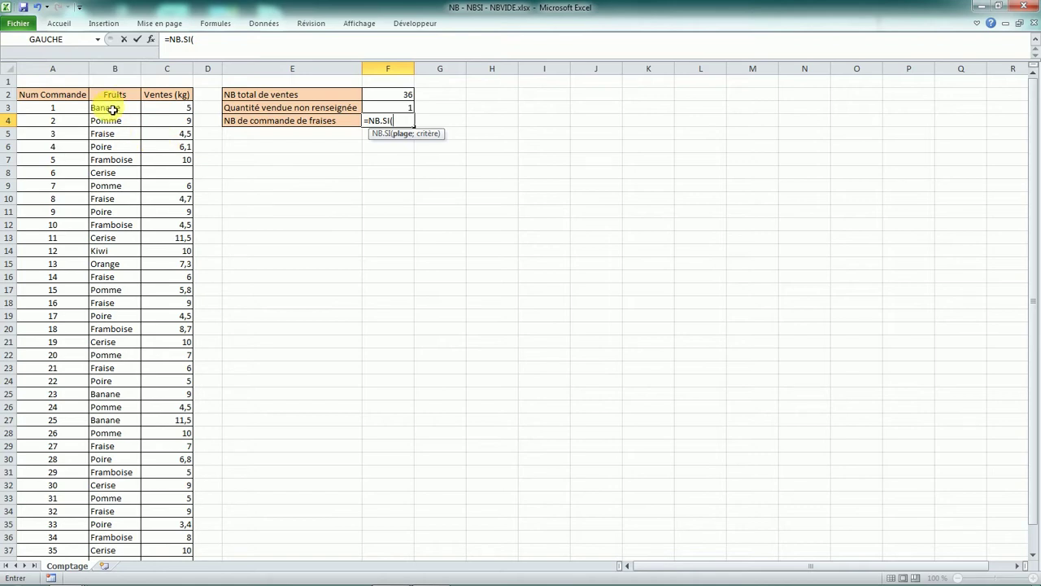
{"action": "left_click_drag", "start_coordinate": [111, 108], "coordinate": [142, 554]}
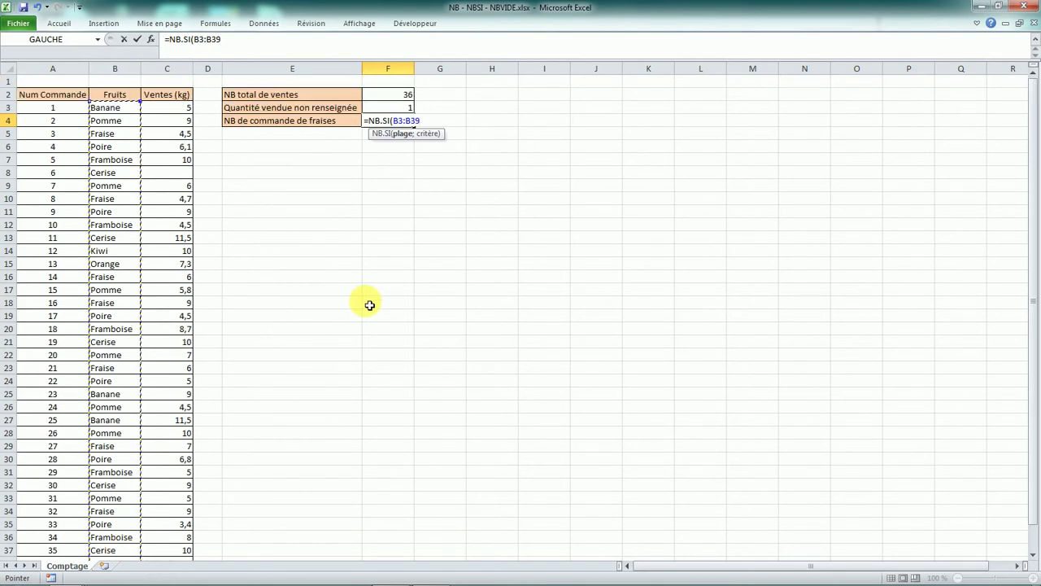
{"action": "type", "text": ";"}
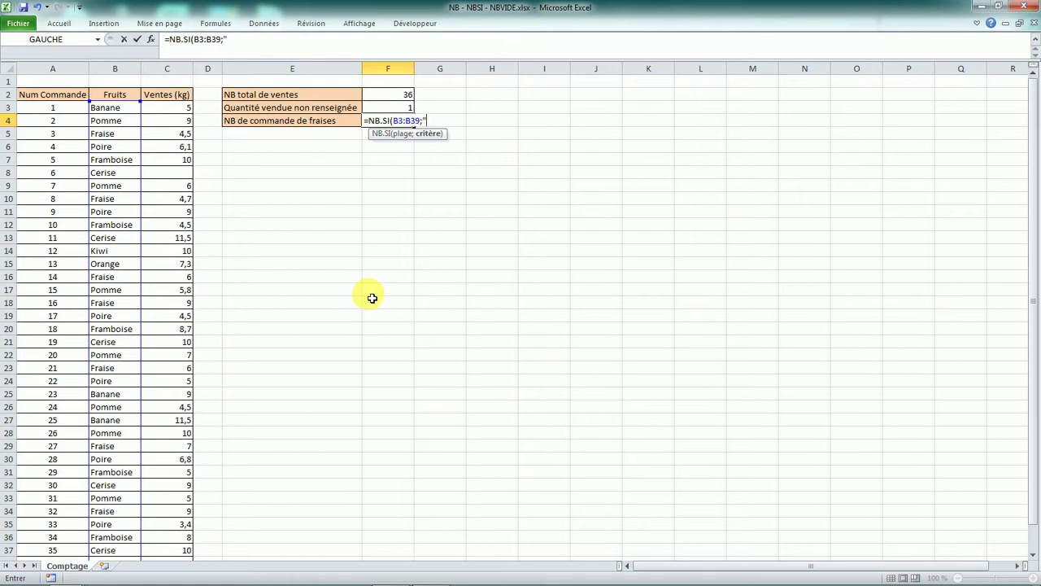
{"action": "type", "text": "\""}
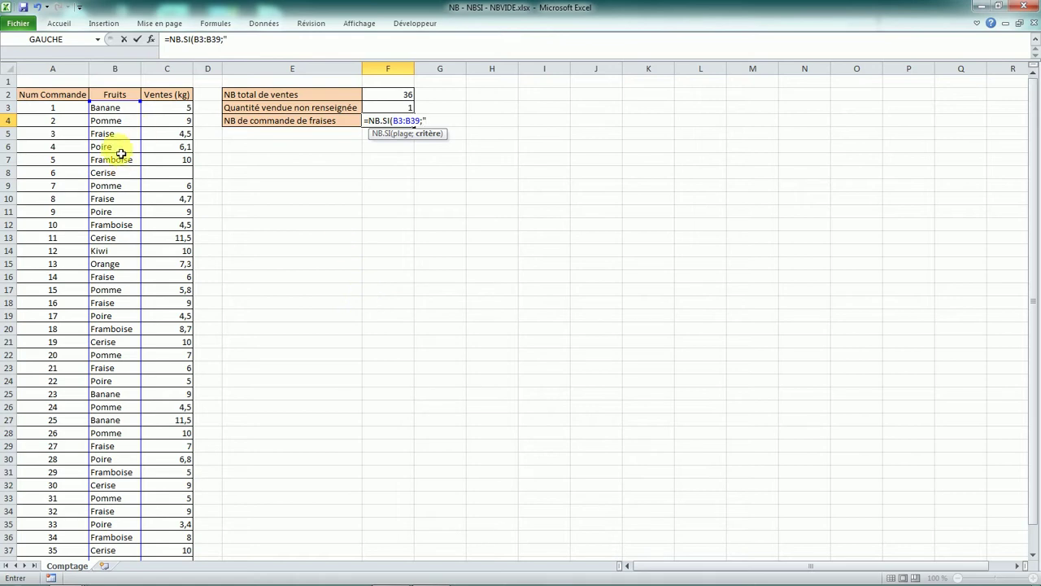
{"action": "key", "text": "Caps_Lock"}
{"action": "type", "text": "Fraise"}
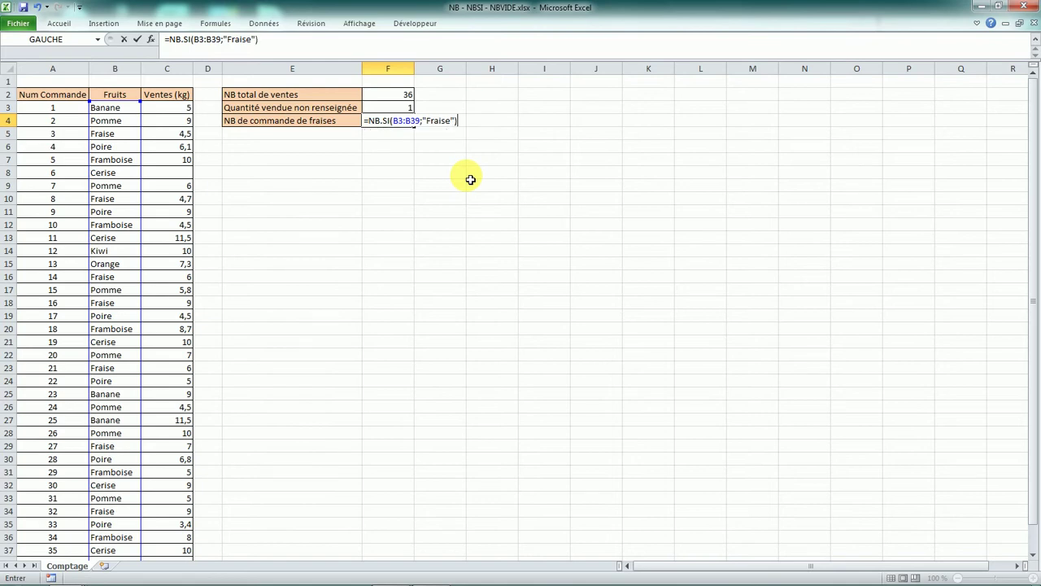
{"action": "key", "text": "Return"}
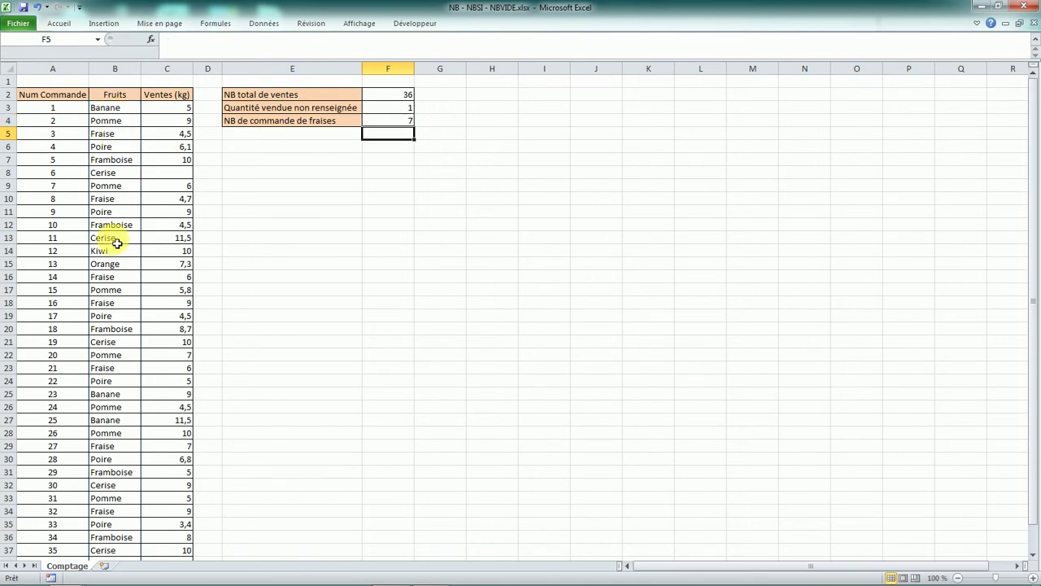
{"action": "scroll", "coordinate": [114, 134], "scroll_direction": "down", "scroll_amount": 4}
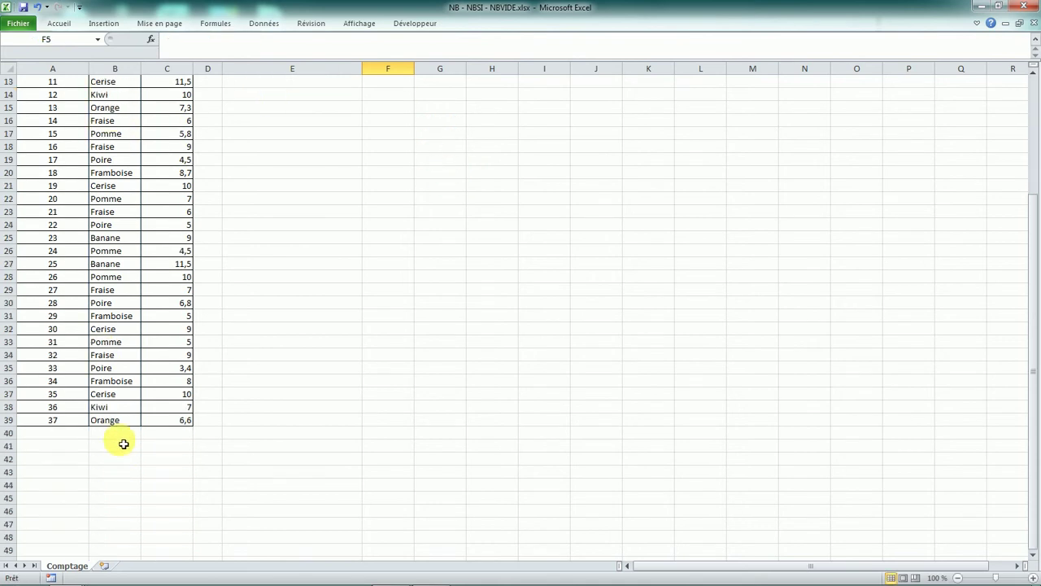
{"action": "scroll", "coordinate": [124, 443], "scroll_direction": "up", "scroll_amount": 4}
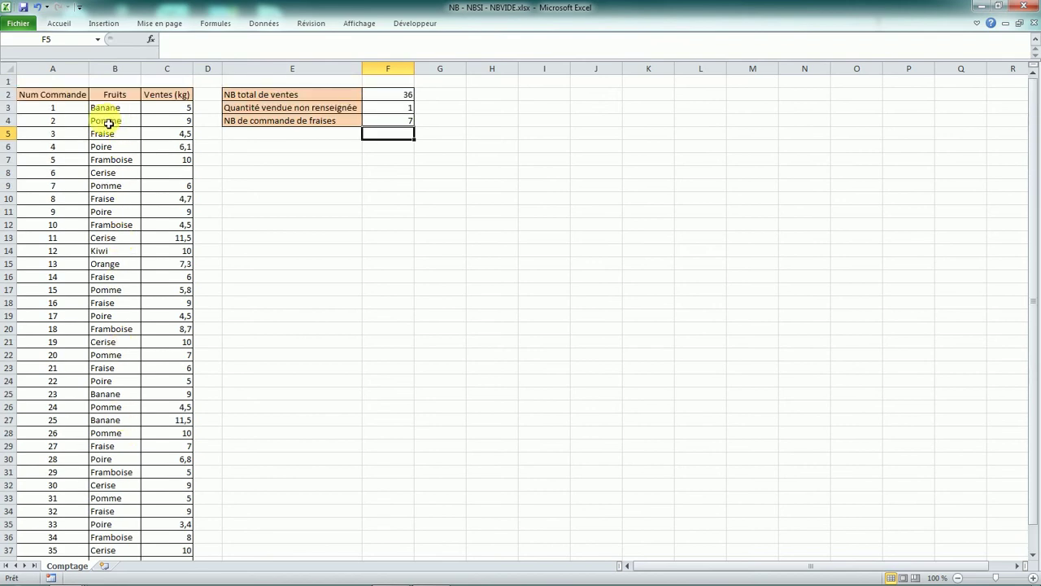
{"action": "left_click", "coordinate": [411, 280]}
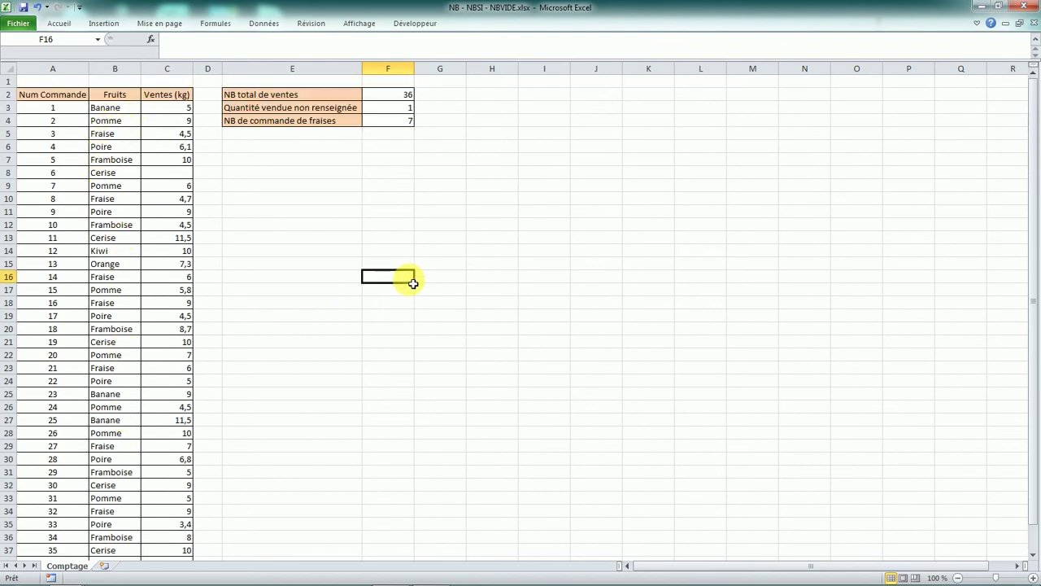